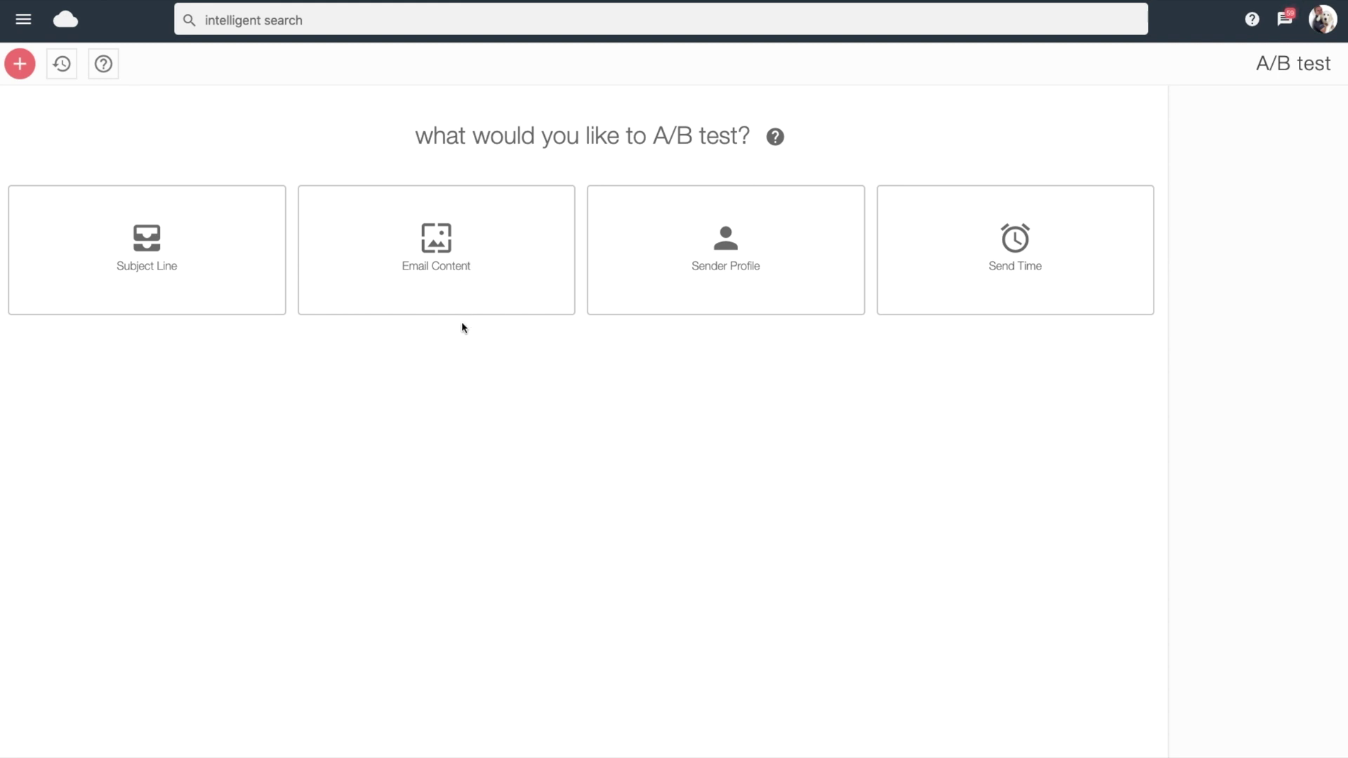
# Choose Email Content as the element to A/B test and set the number of versions to 3
pyautogui.click(458, 299)
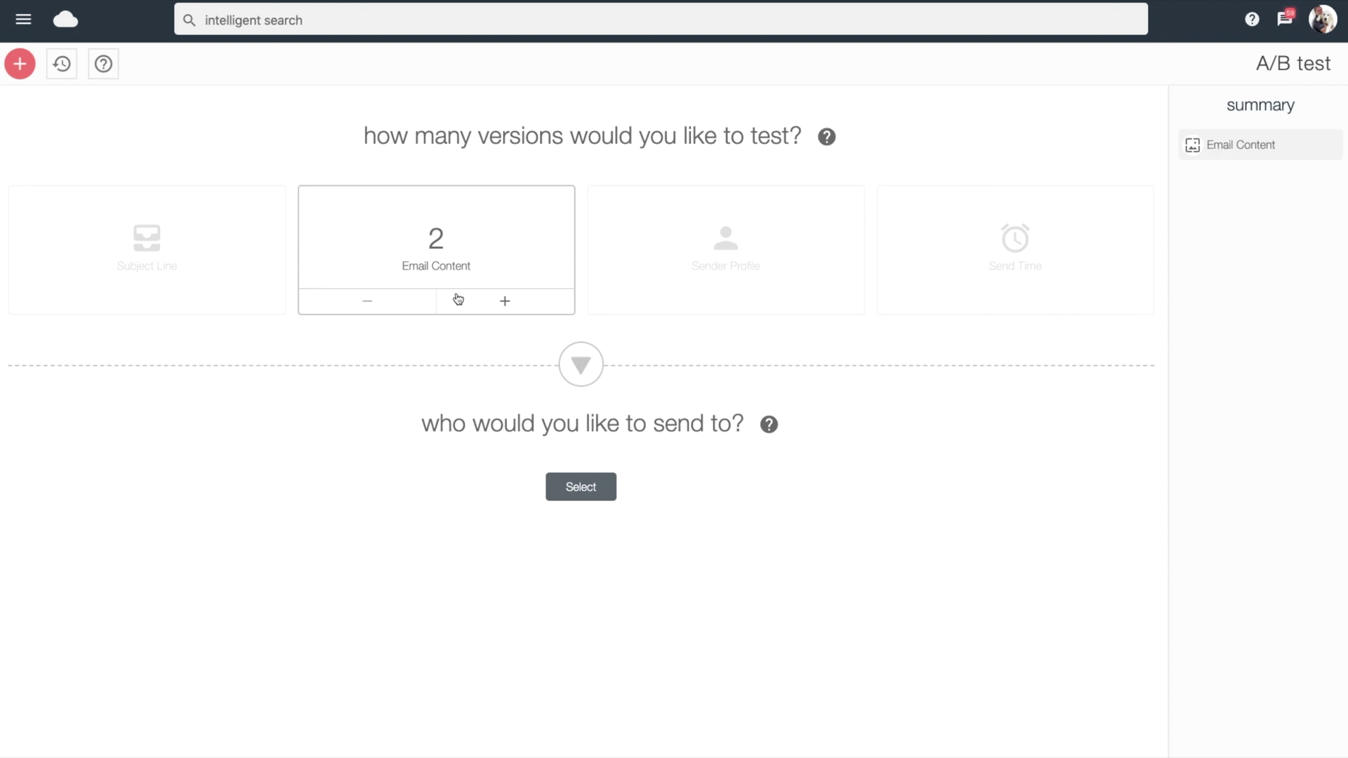
pyautogui.click(505, 309)
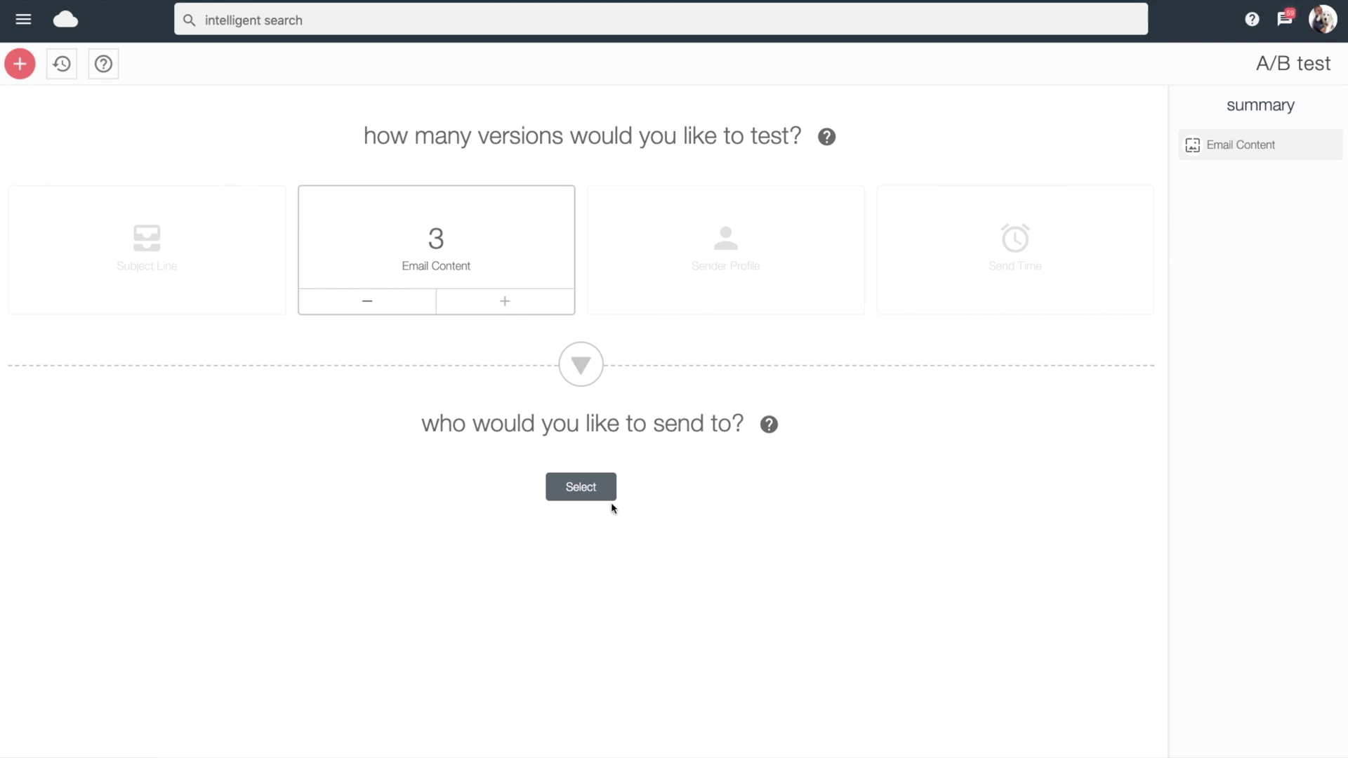
# Add the Web Orders, Summer List and New Subscribers mailing lists from the My Latest Subscribers folder as recipients
pyautogui.click(582, 487)
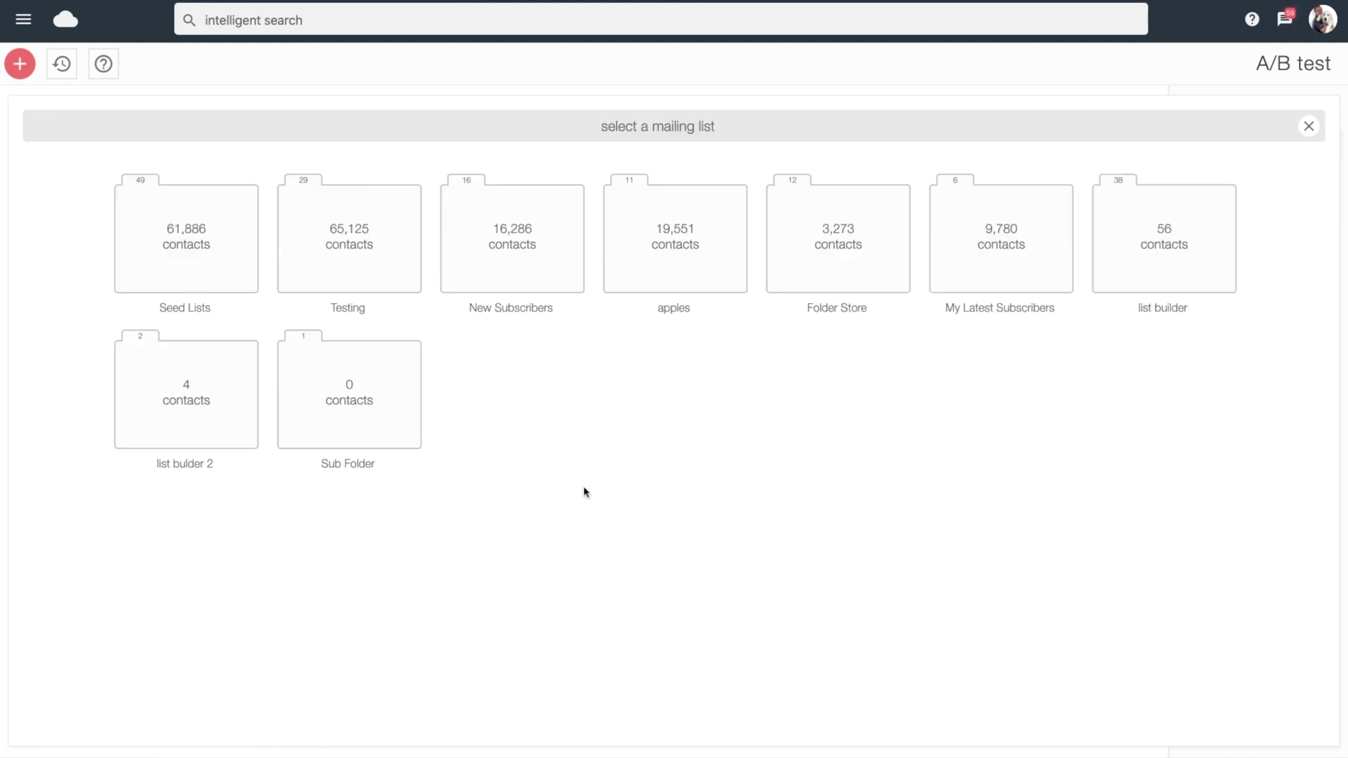
pyautogui.click(972, 246)
pyautogui.click(969, 243)
pyautogui.click(903, 245)
pyautogui.click(748, 246)
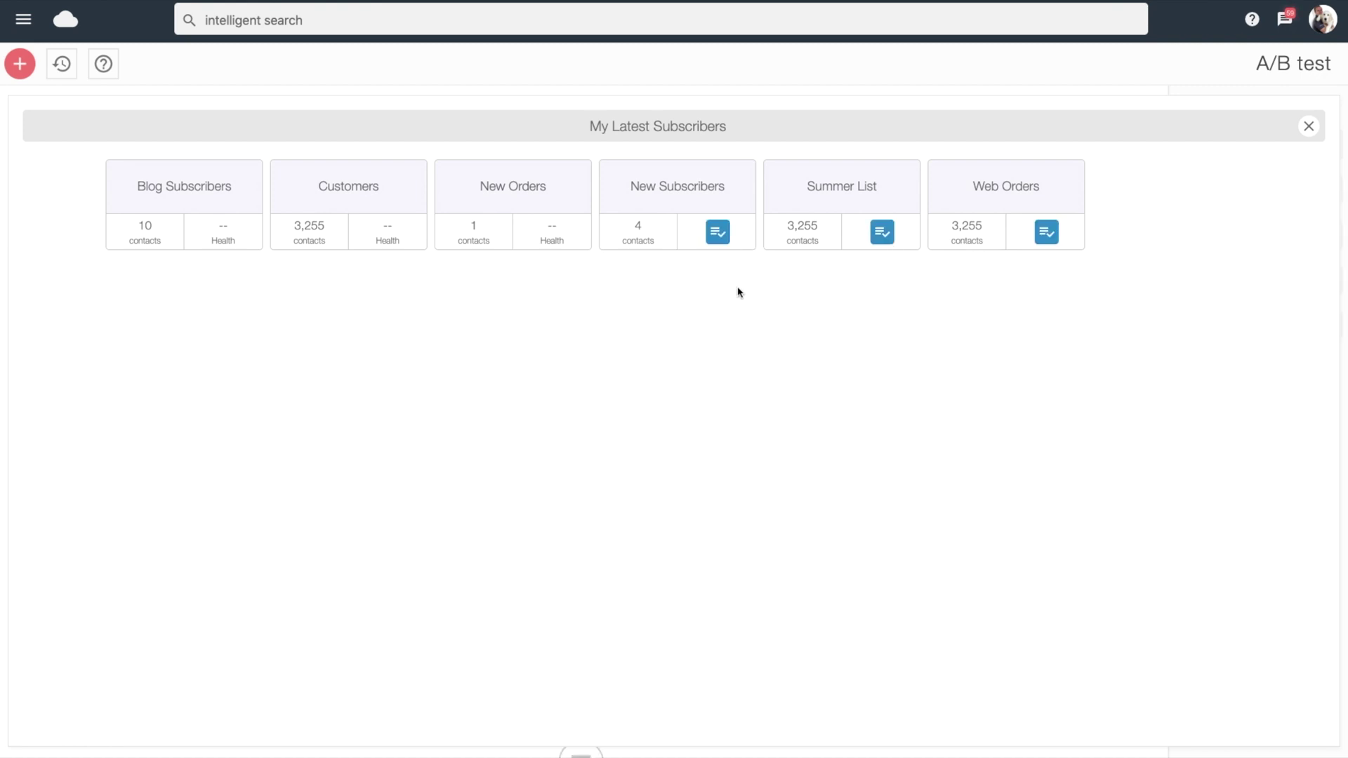
pyautogui.click(1307, 127)
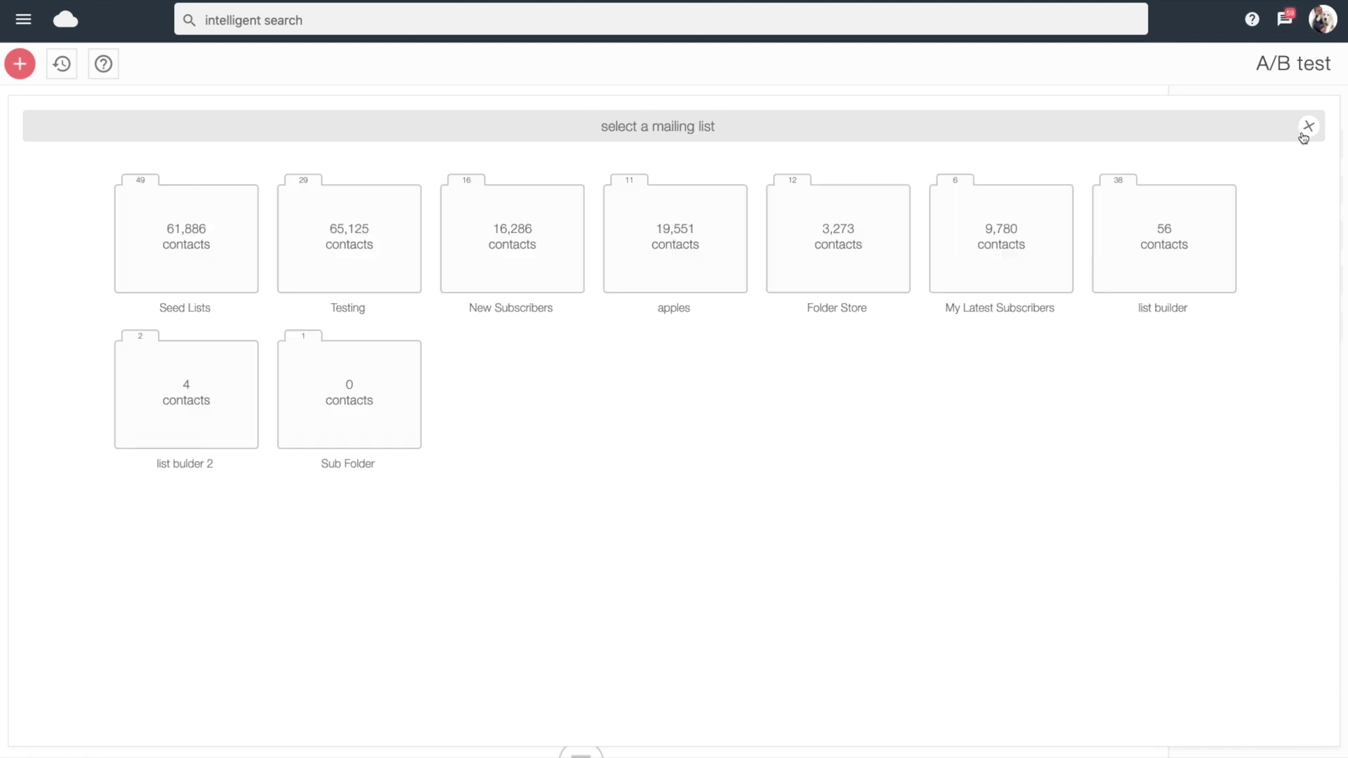
pyautogui.click(1306, 130)
# Set the test sample size to 25% of the subscribers
pyautogui.scroll(-5, 517, 497)
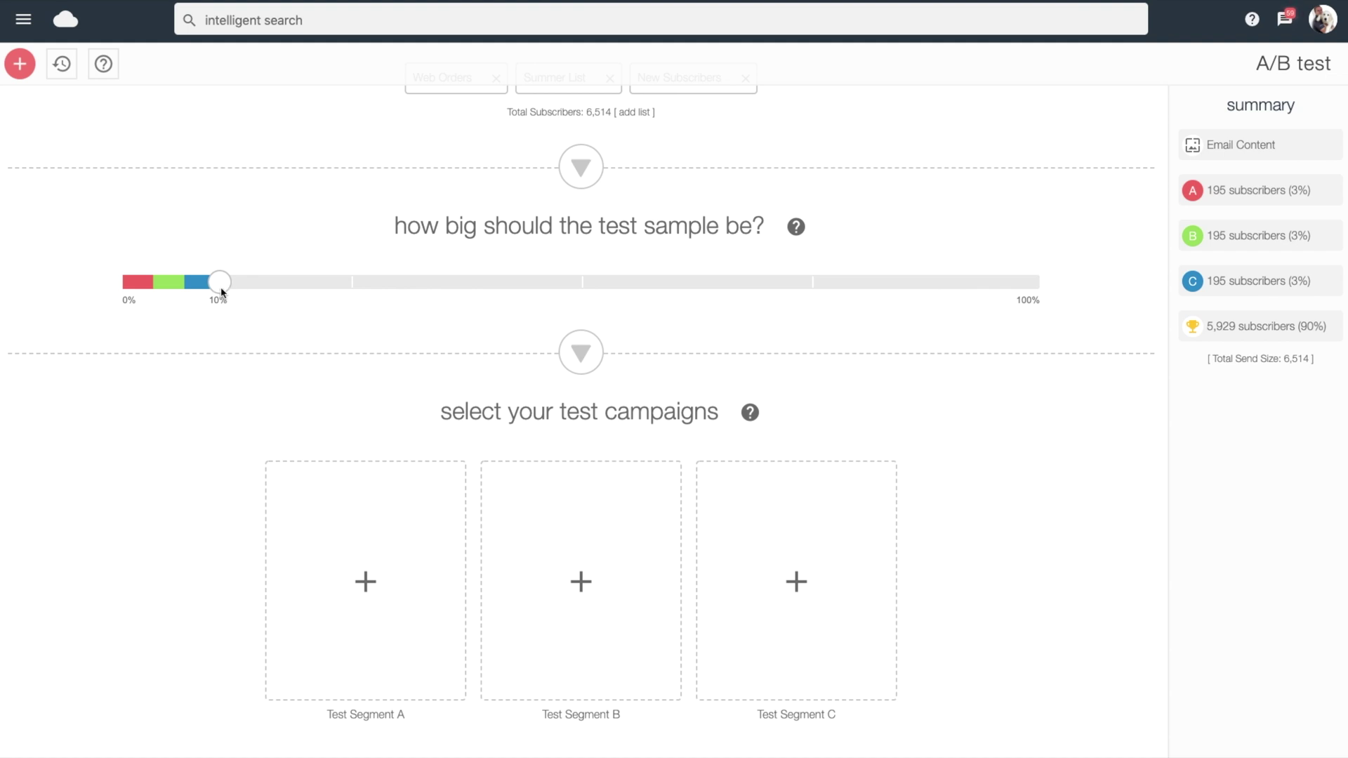
pyautogui.scroll(1, 221, 293)
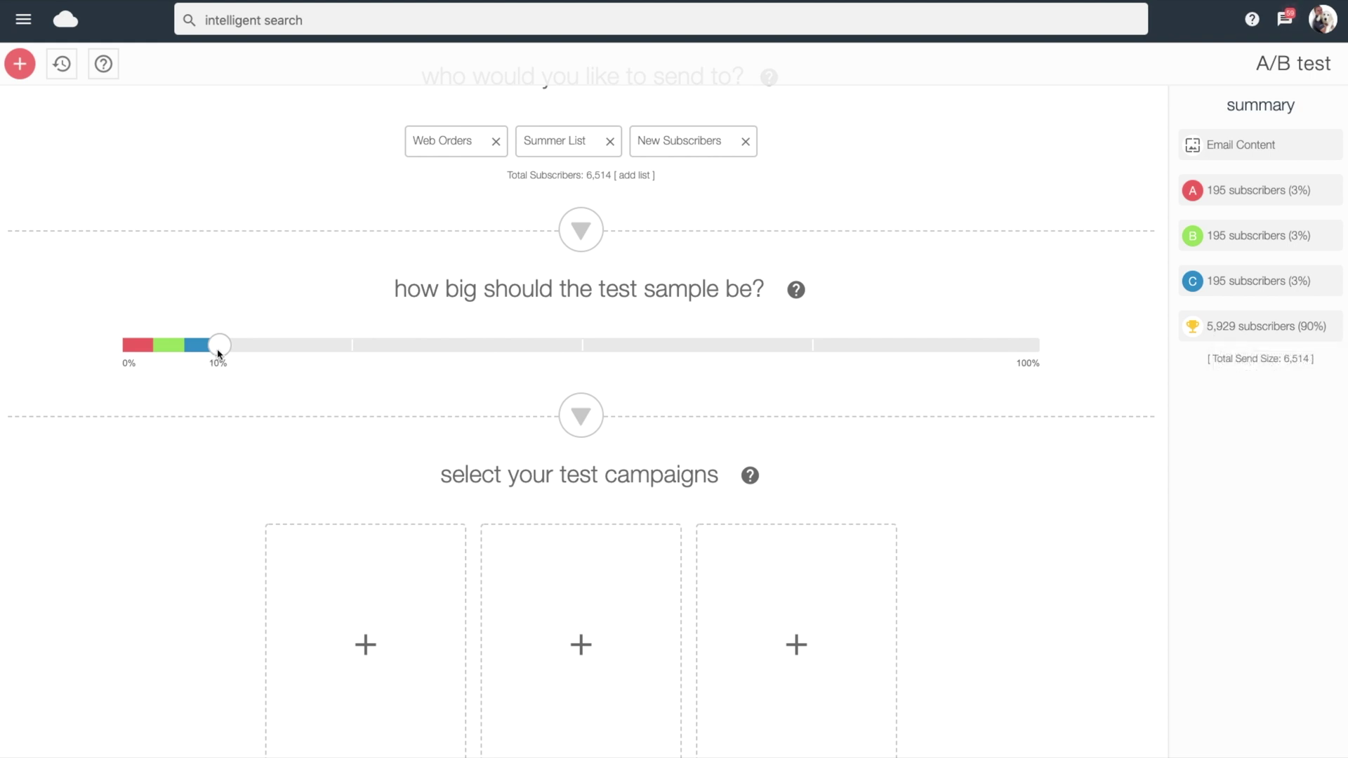
pyautogui.moveTo(218, 355); pyautogui.dragTo(282, 352)
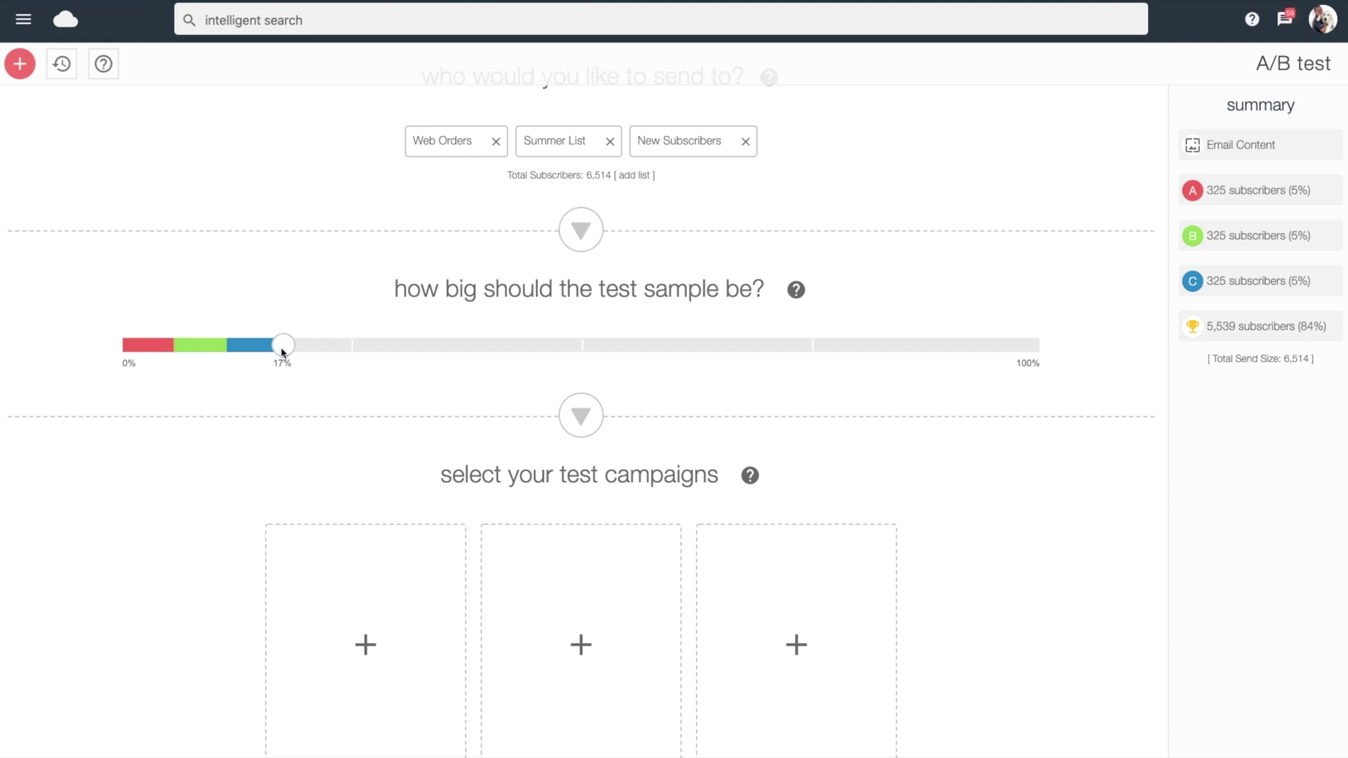
pyautogui.moveTo(283, 353); pyautogui.dragTo(351, 352)
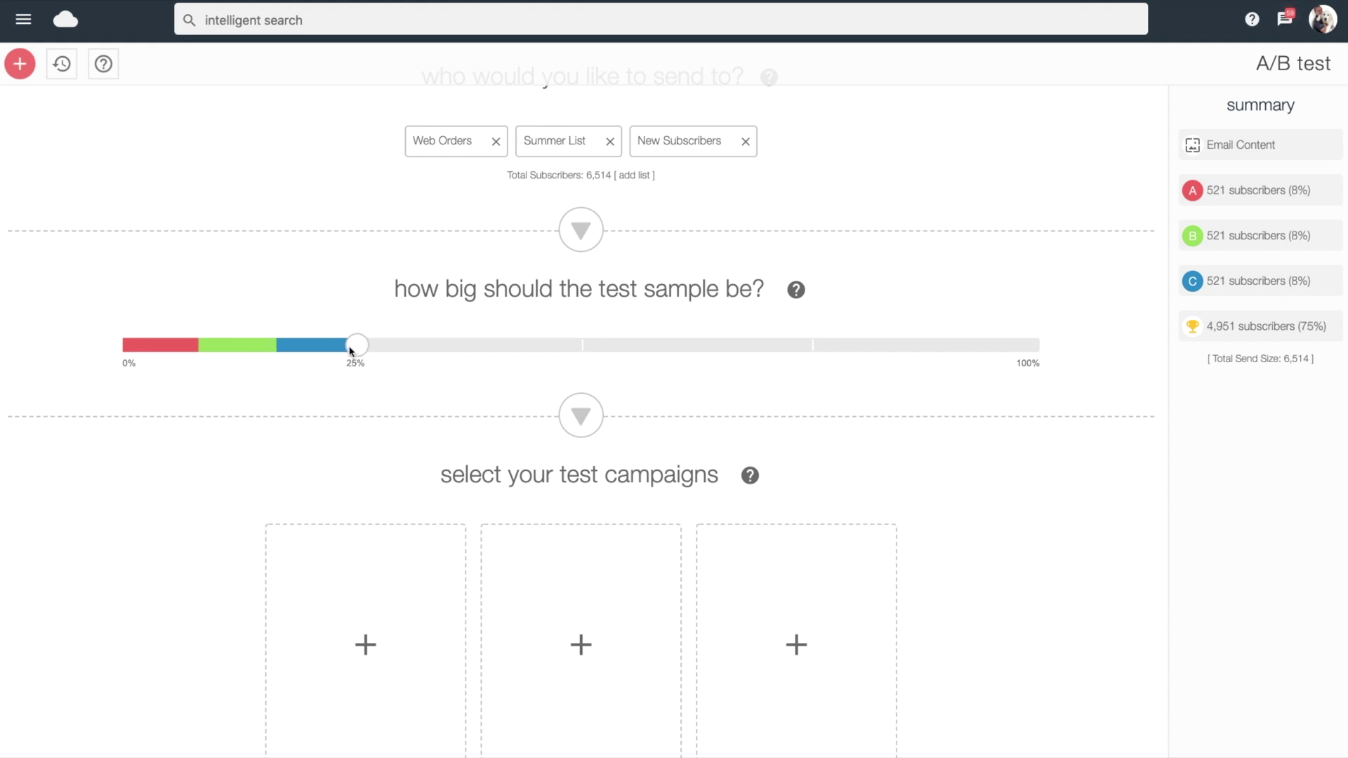
# Assign campaigns 1418, 1417 and 1416 to Test Segments A, B and C respectively
pyautogui.scroll(-1, 351, 352)
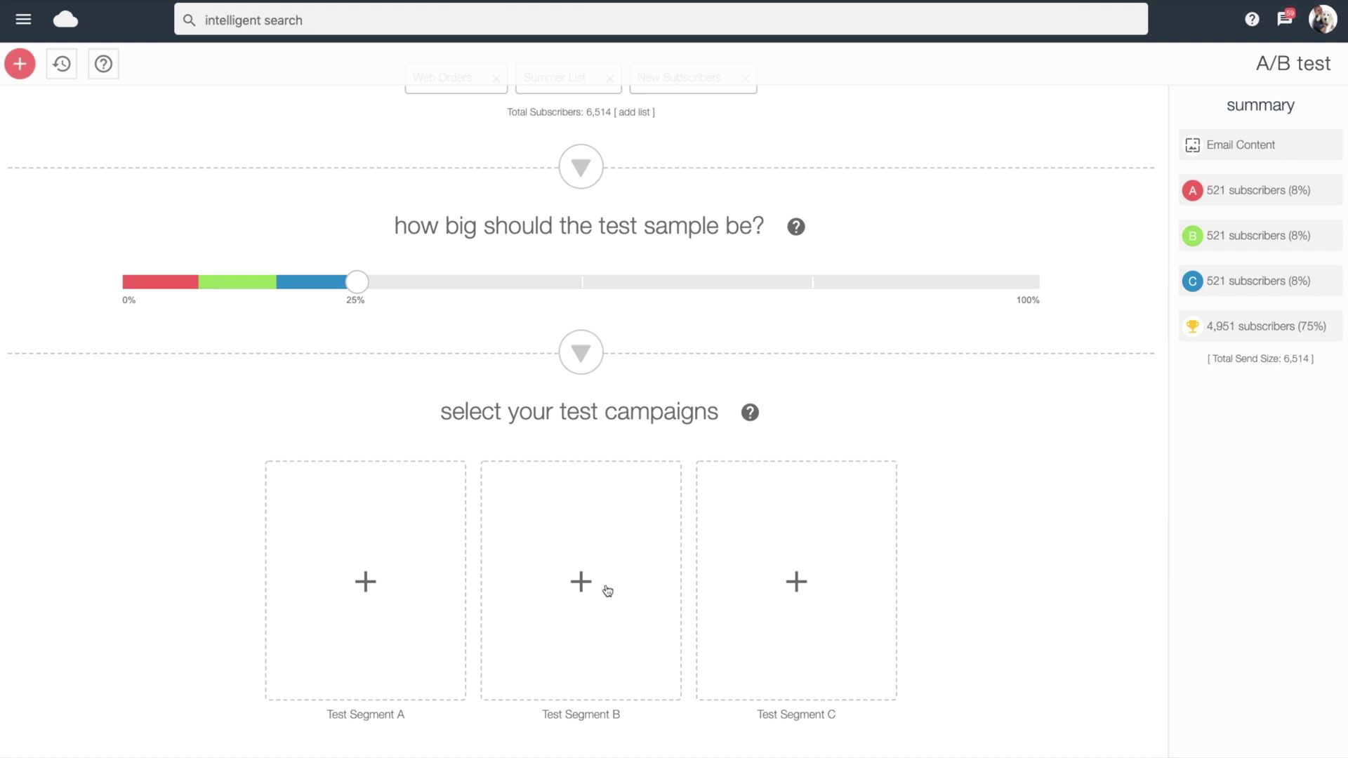
pyautogui.click(357, 582)
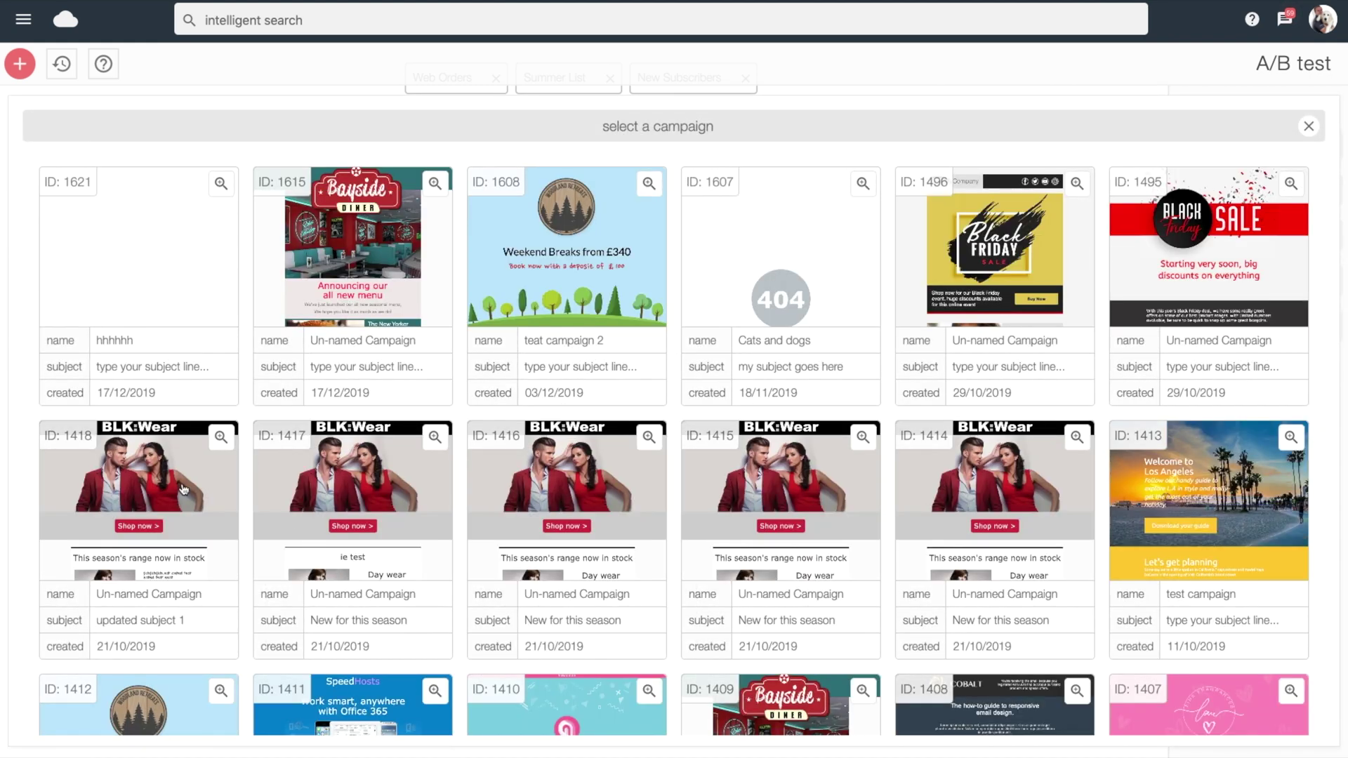
pyautogui.click(182, 489)
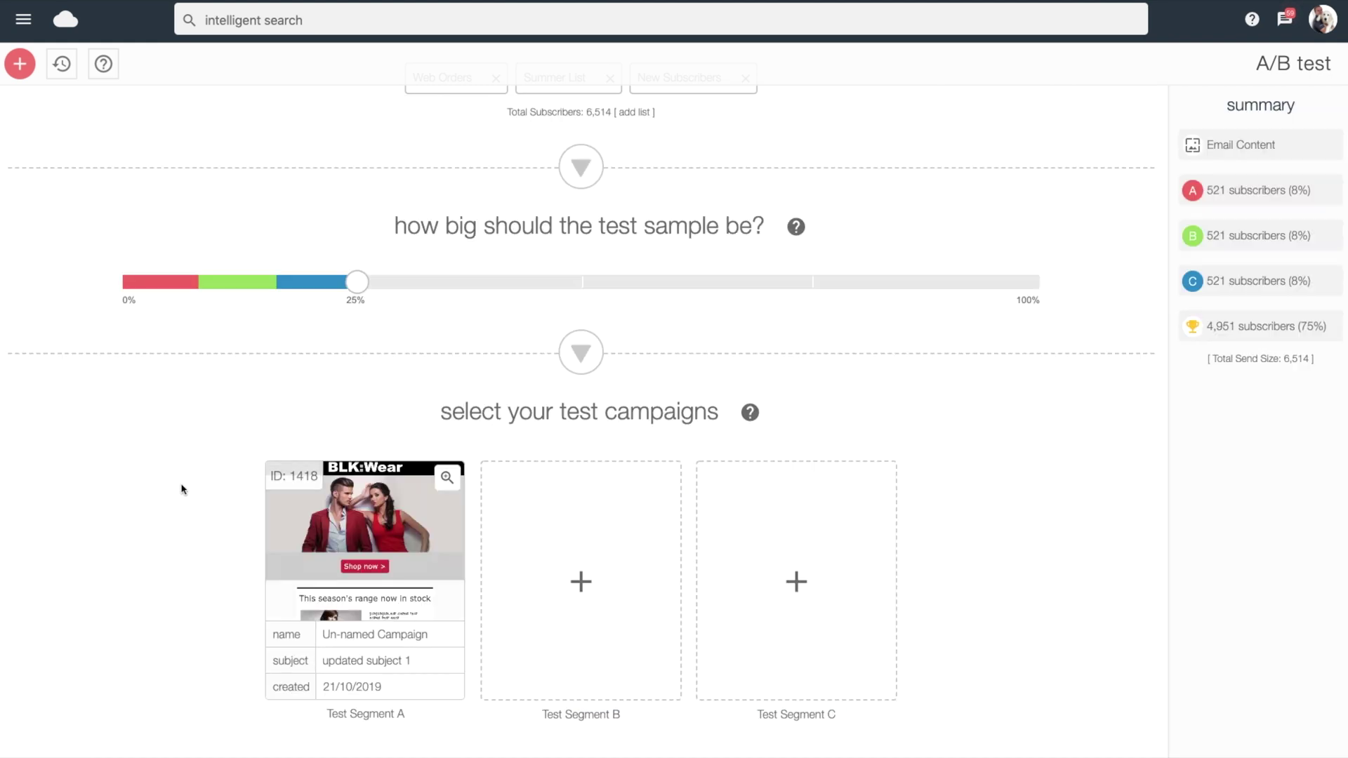
pyautogui.click(561, 590)
pyautogui.click(381, 536)
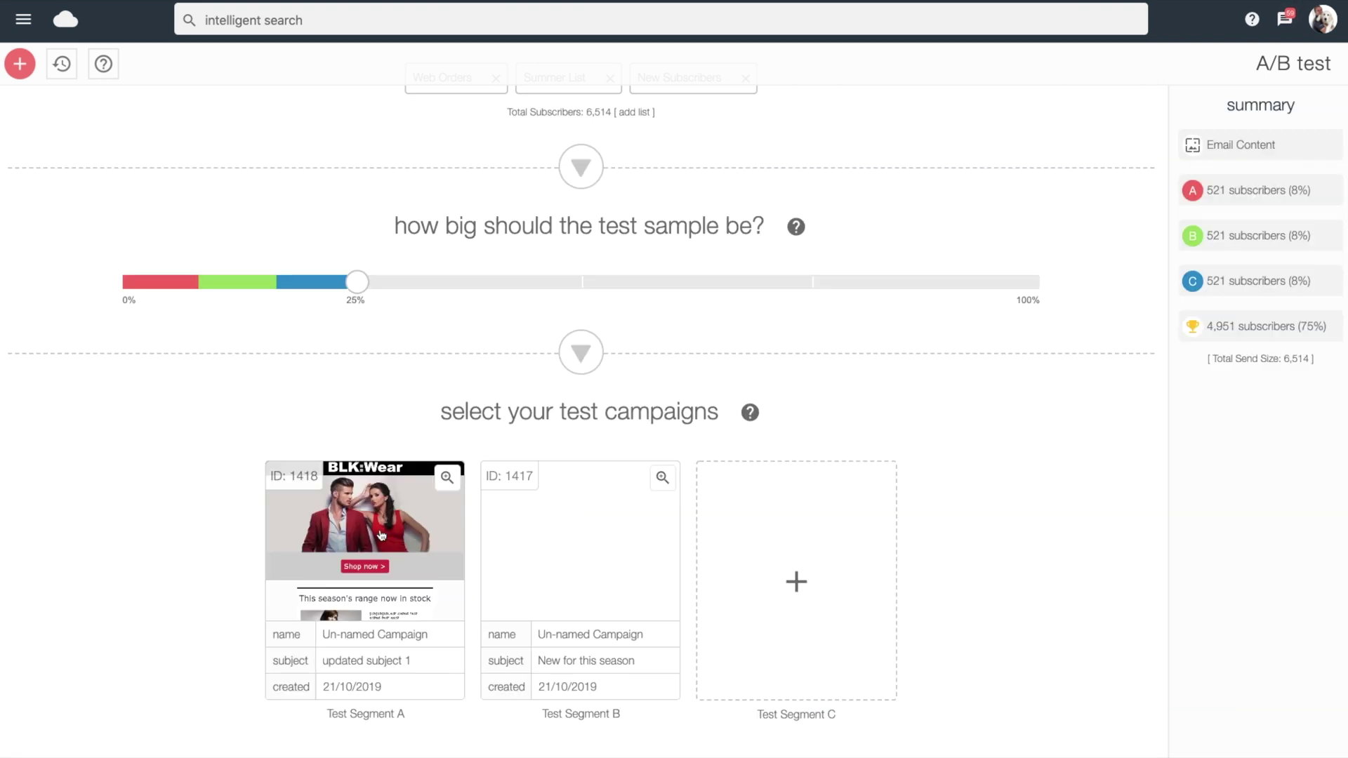
pyautogui.click(814, 569)
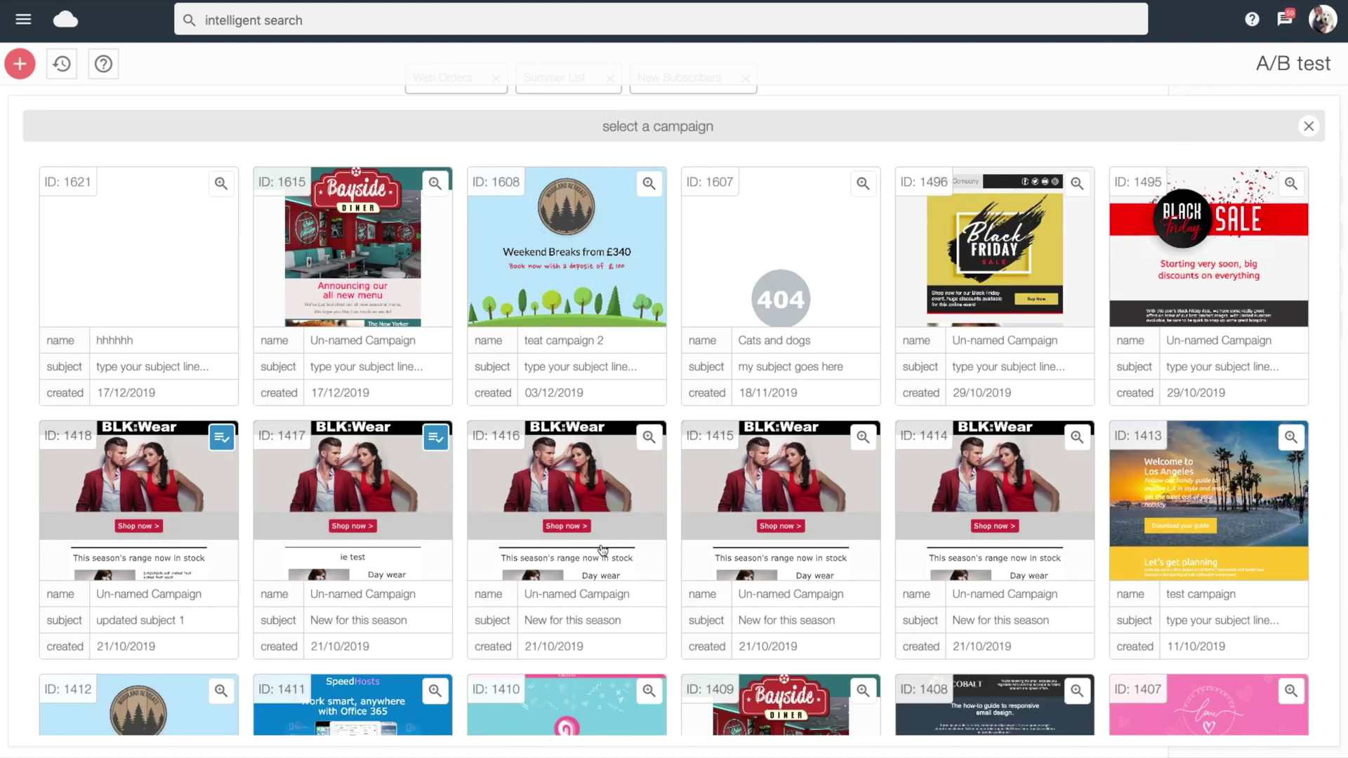
pyautogui.click(602, 549)
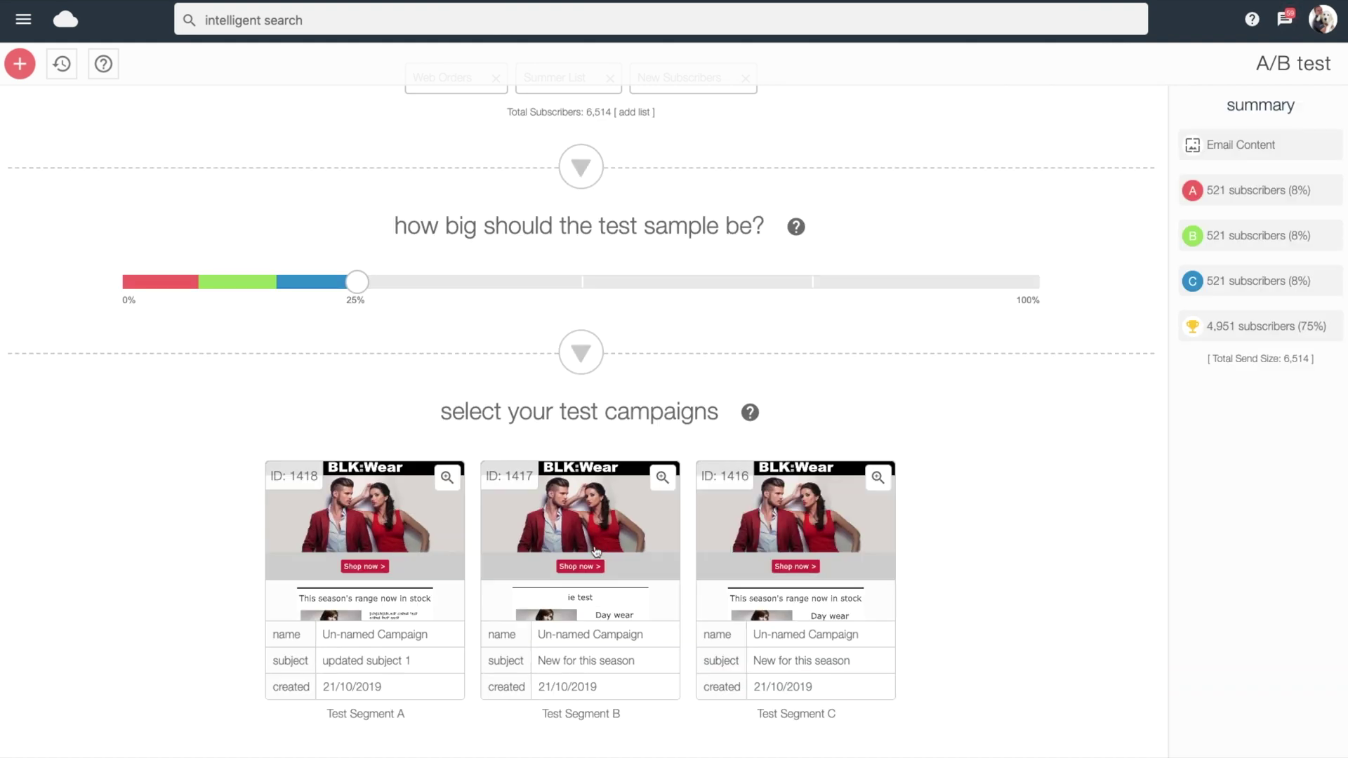
# Set the sender profile to the second one in the list of available profiles
pyautogui.scroll(-4, 597, 553)
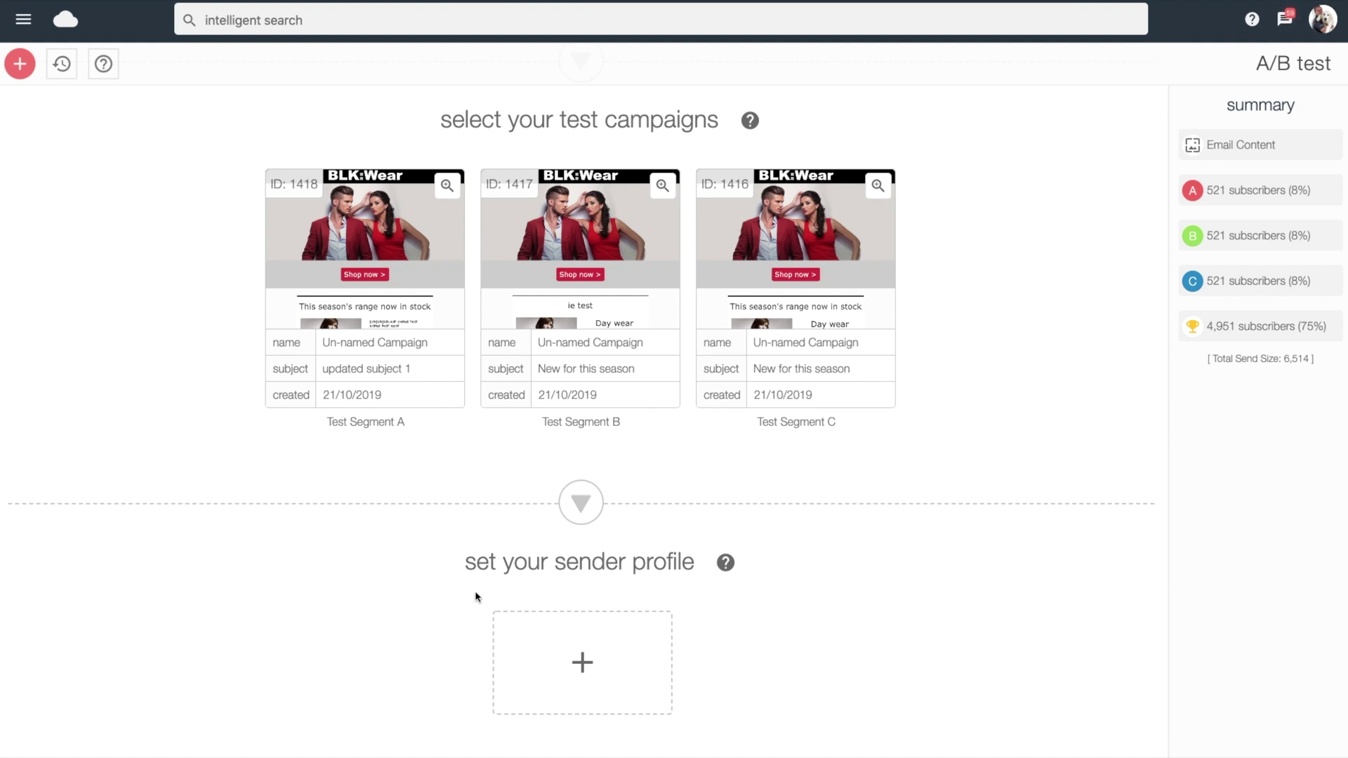
pyautogui.click(582, 664)
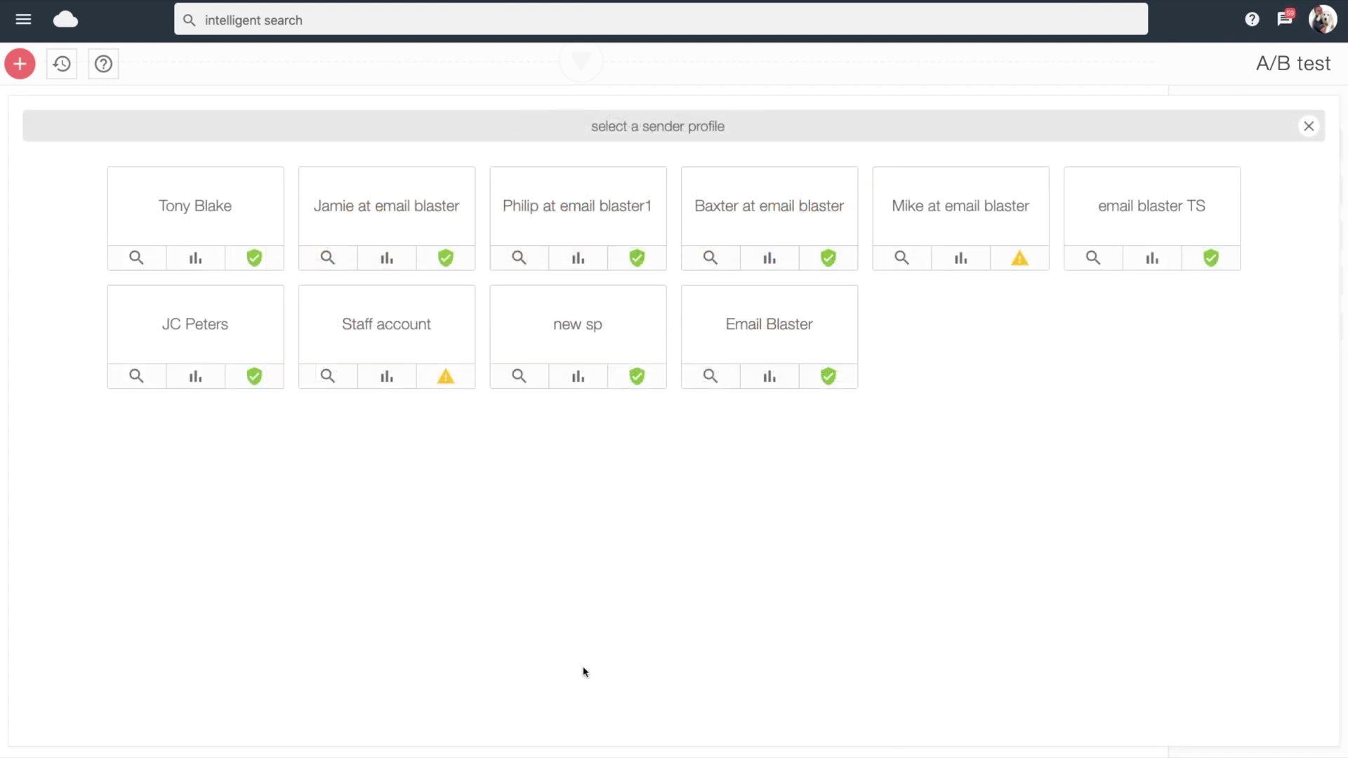
pyautogui.click(442, 222)
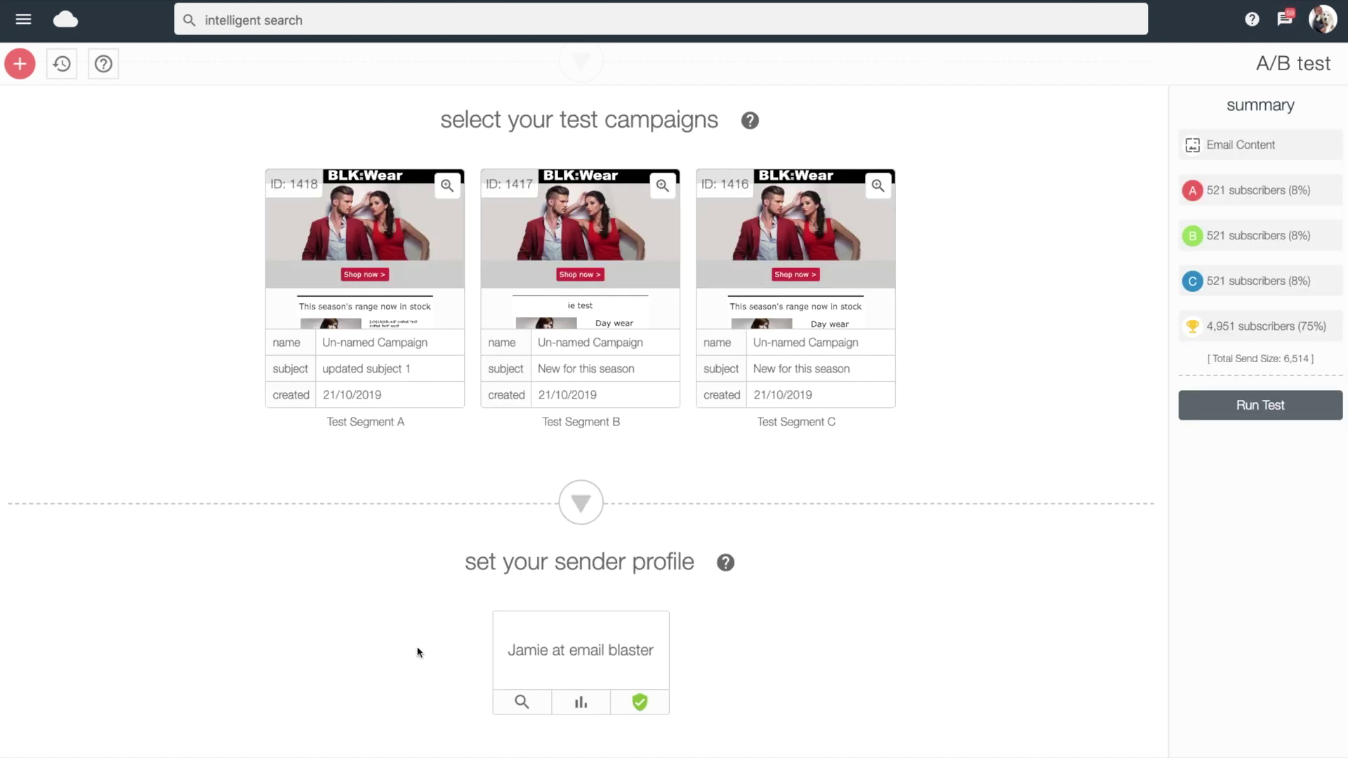
# Schedule the test versions to be sent at 11:15 on Friday 10th January 2020
pyautogui.scroll(-5, 419, 653)
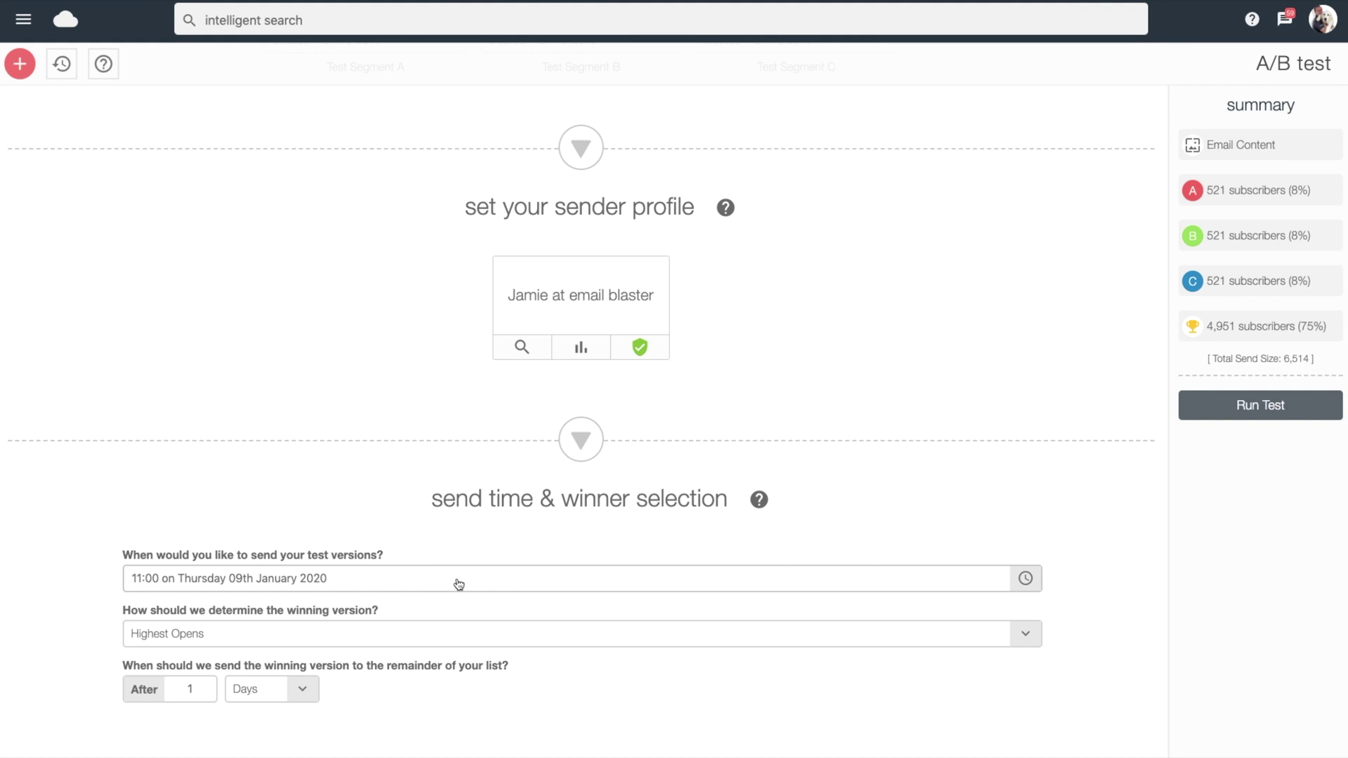
pyautogui.click(1025, 581)
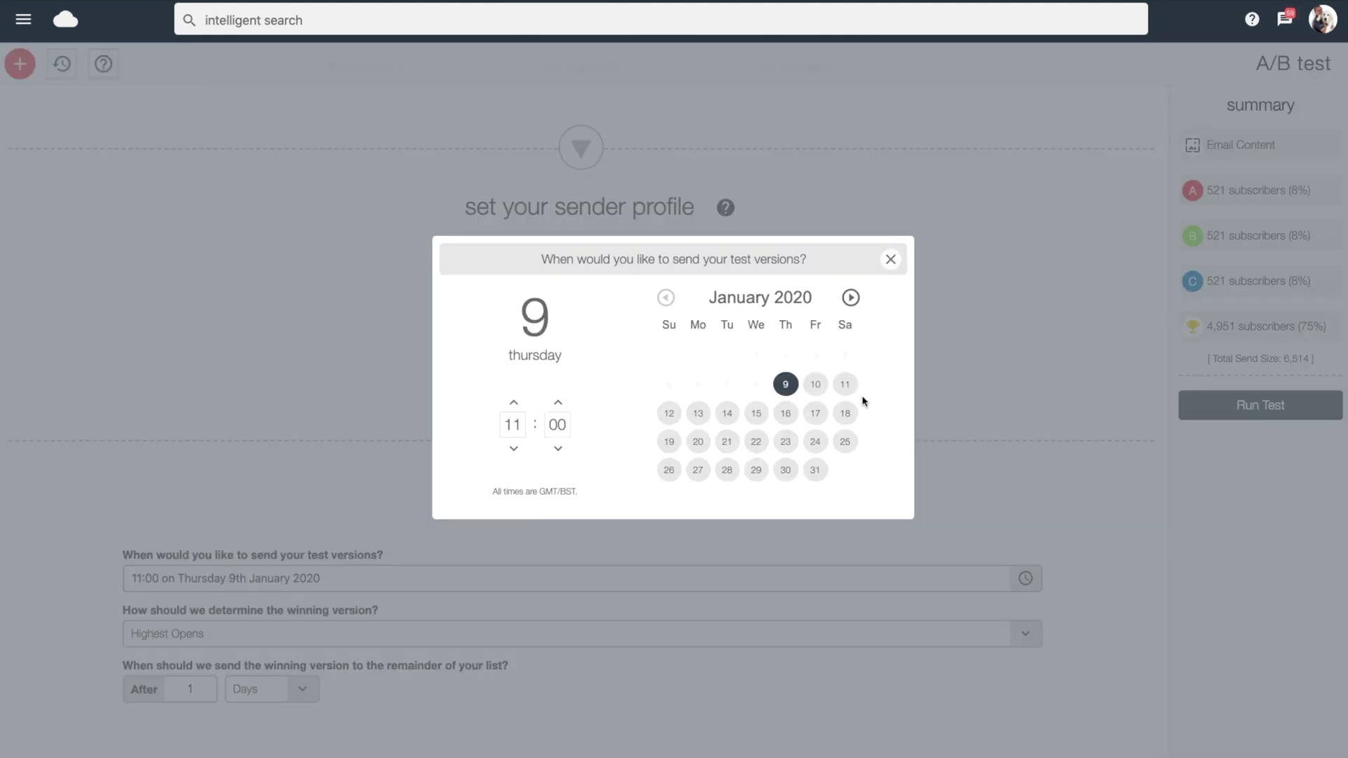
pyautogui.click(818, 388)
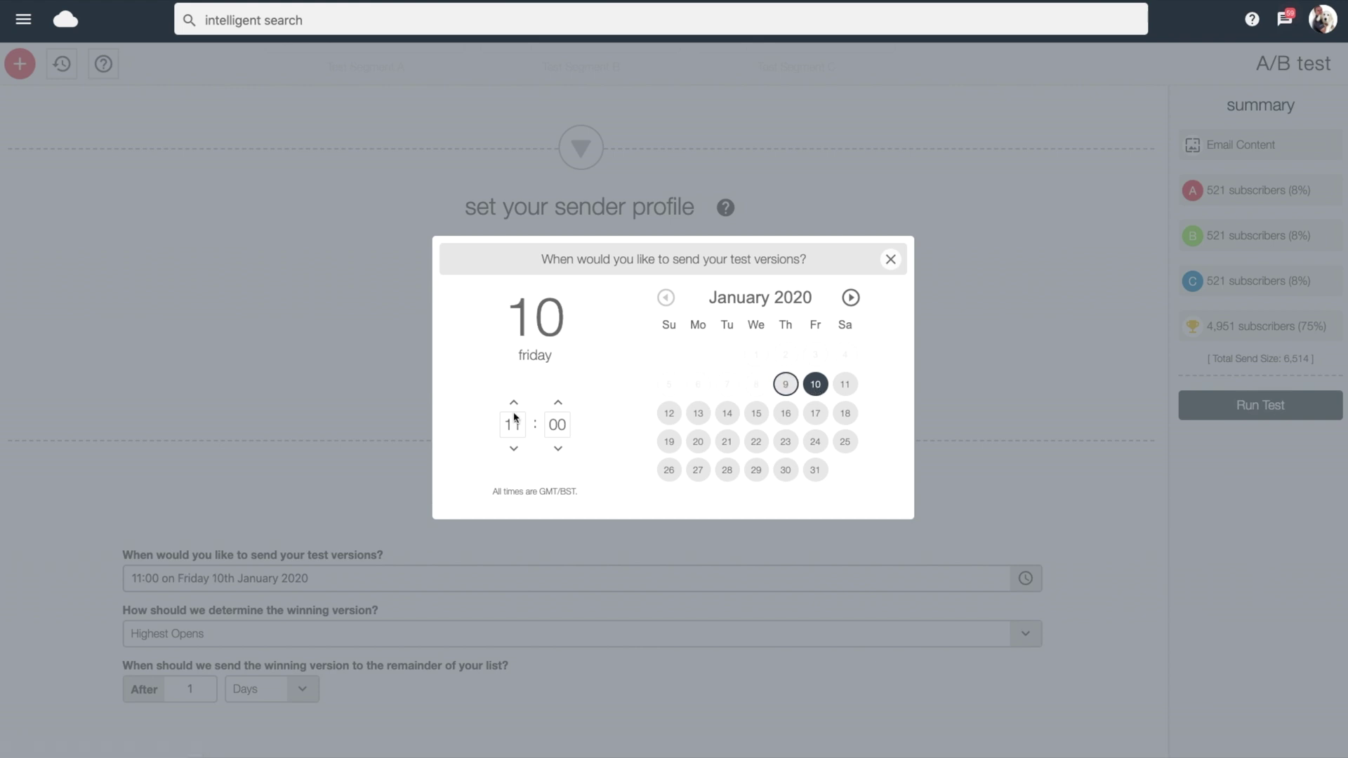
pyautogui.click(559, 404)
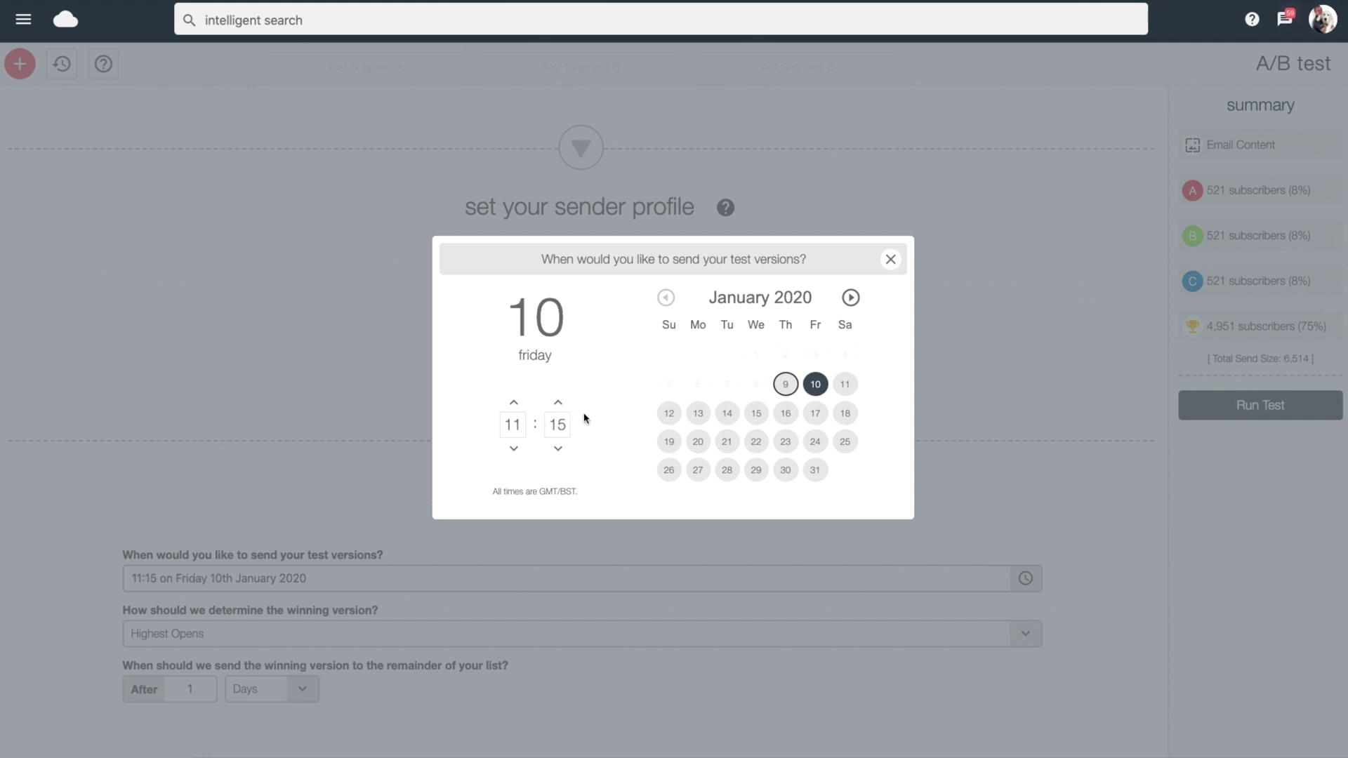
pyautogui.click(890, 260)
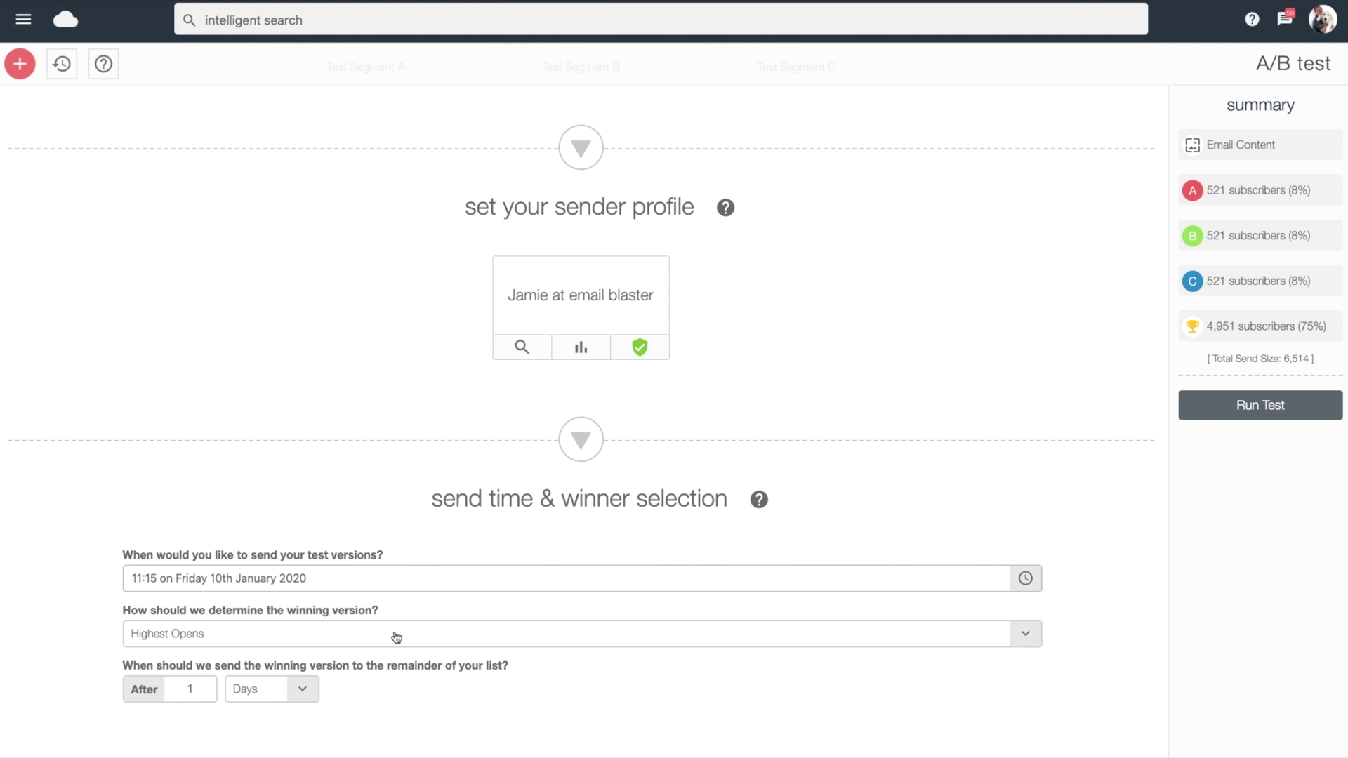
# Determine the winner by Highest Opens and send the winning version to the rest of the list after 2 weeks
pyautogui.click(1023, 642)
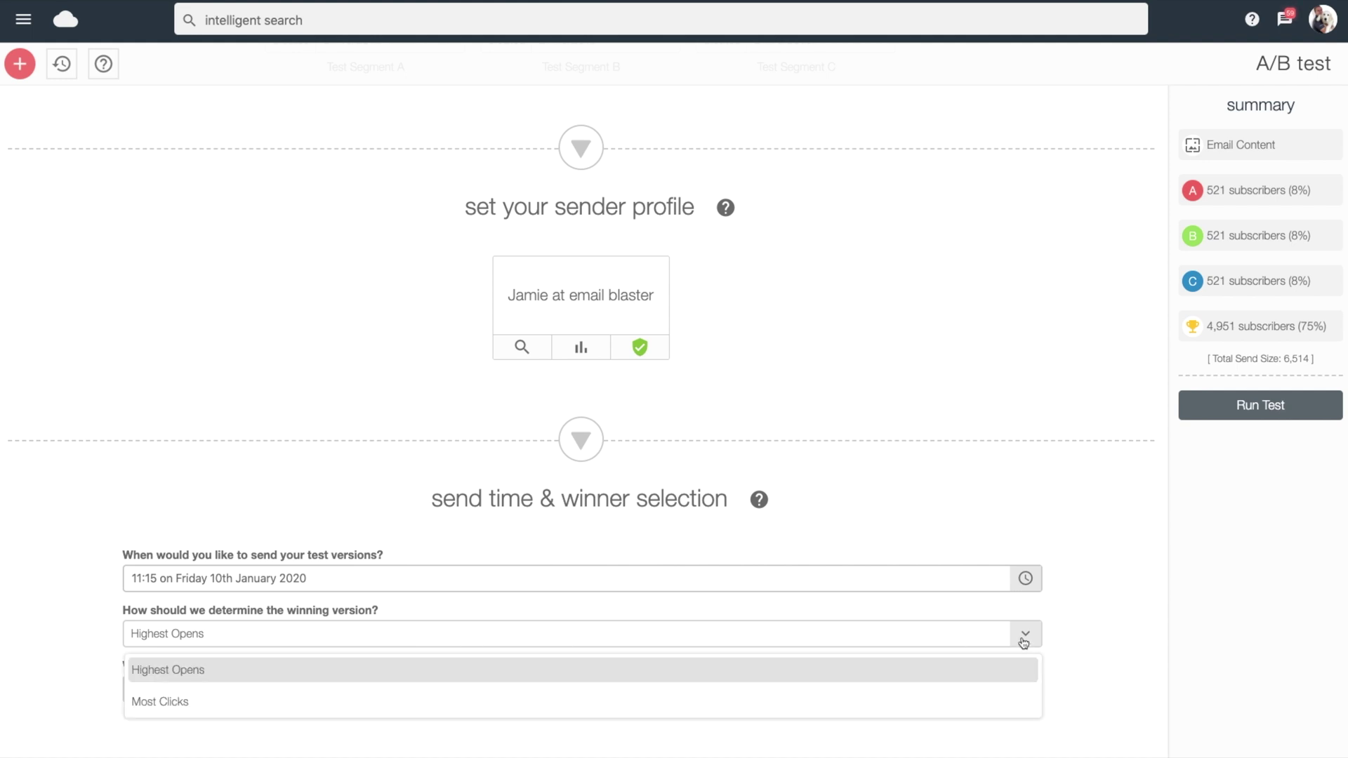
pyautogui.click(651, 677)
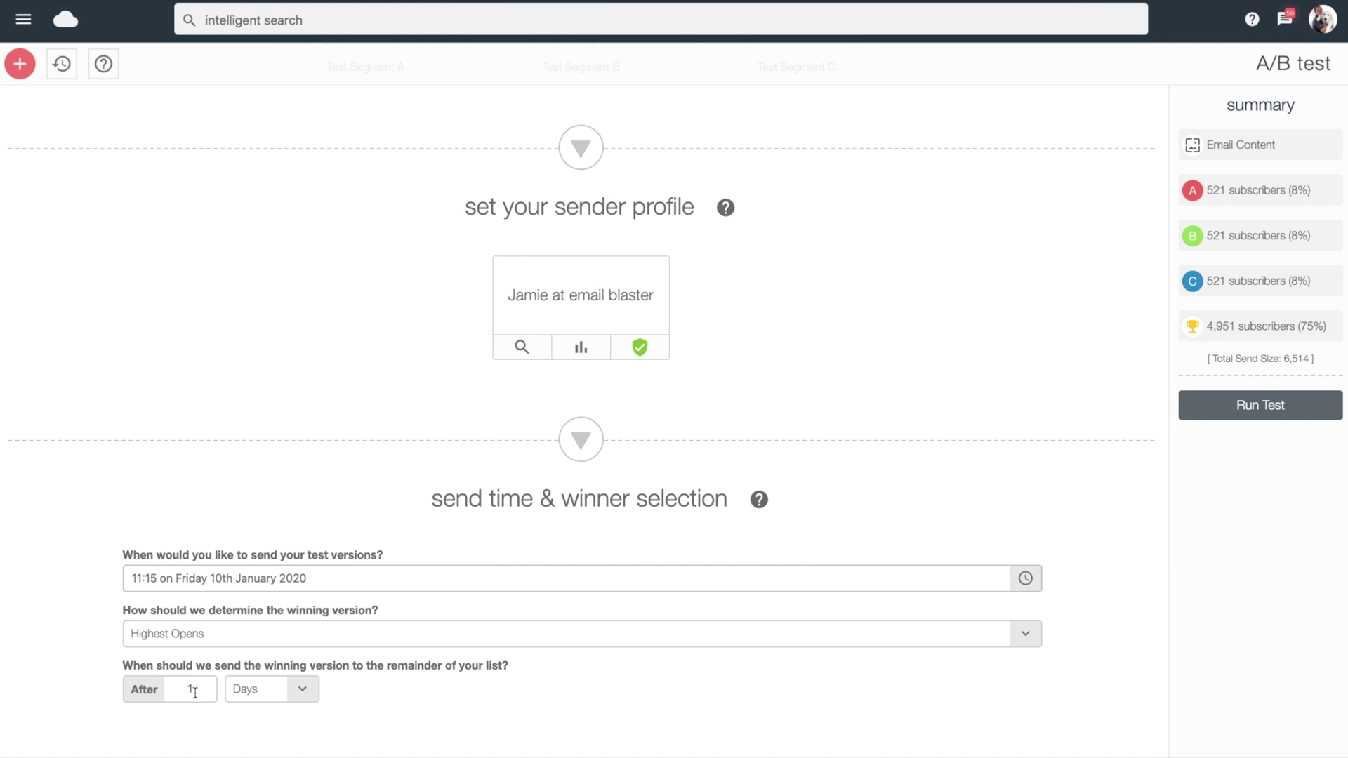
pyautogui.click(303, 697)
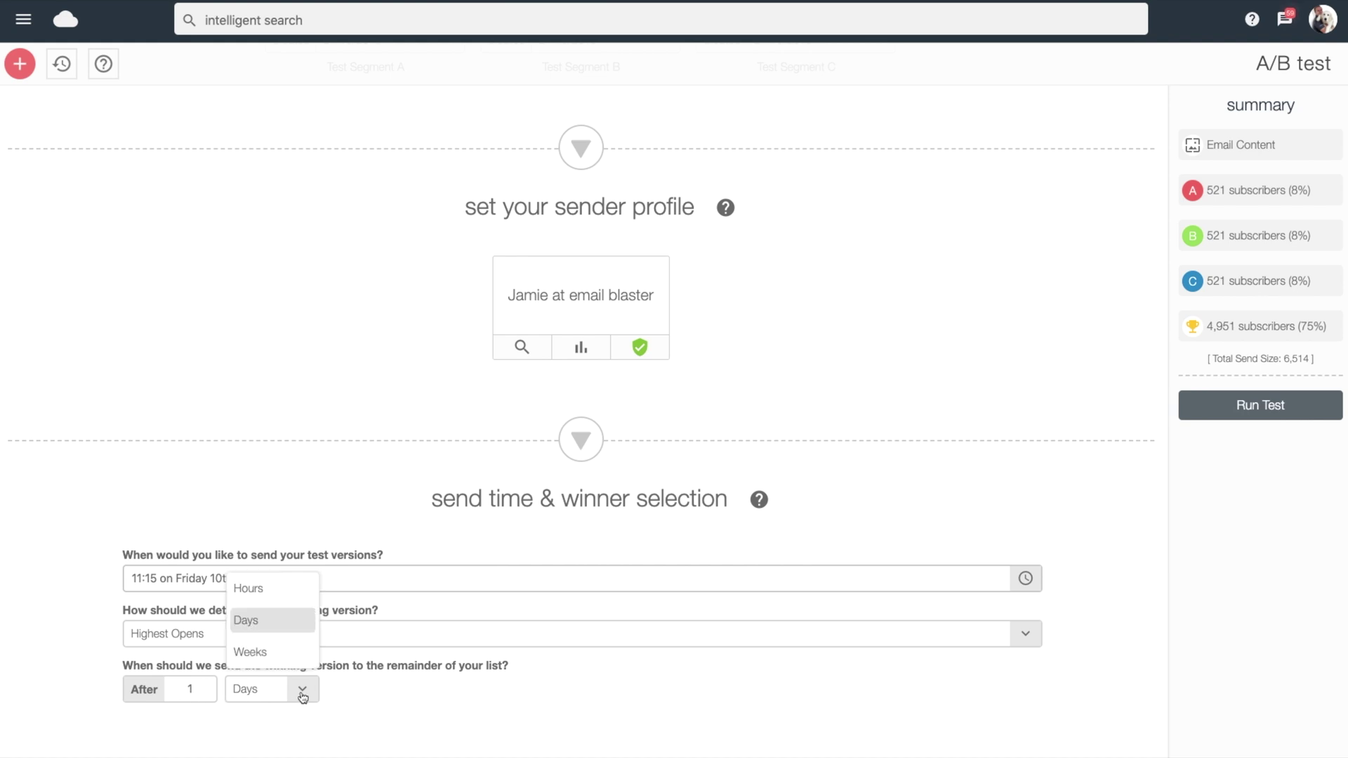
pyautogui.click(249, 653)
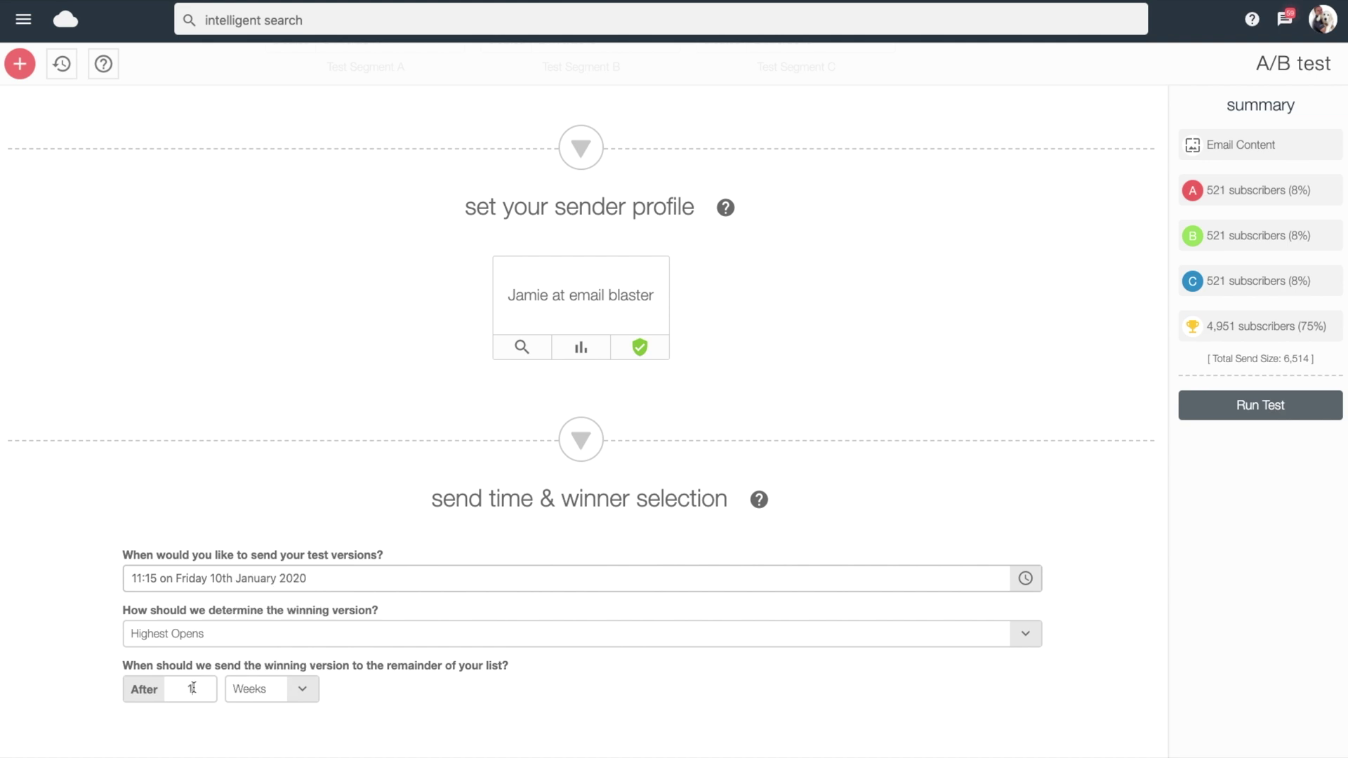
pyautogui.click(194, 688)
pyautogui.press('BackSpace')
pyautogui.write('2')
# Run the configured Email Content A/B test
pyautogui.click(1260, 414)
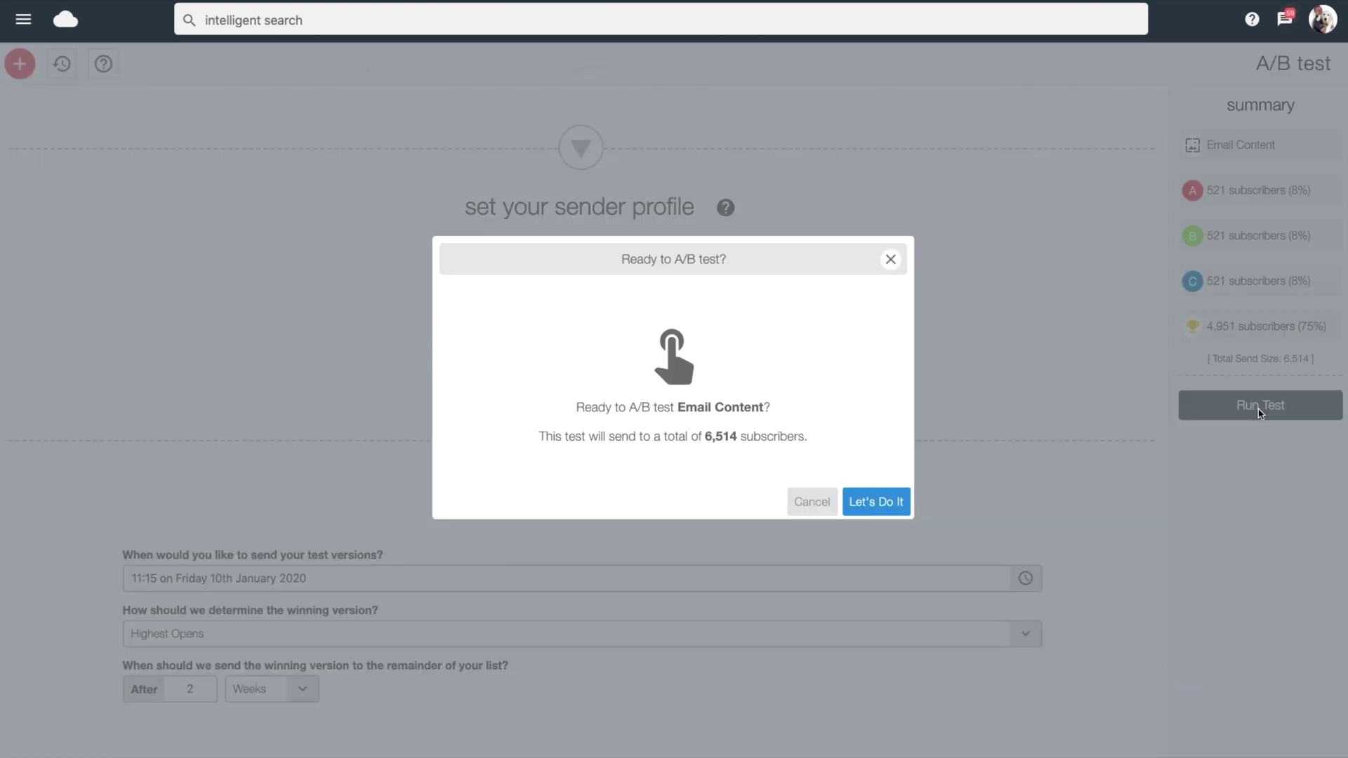